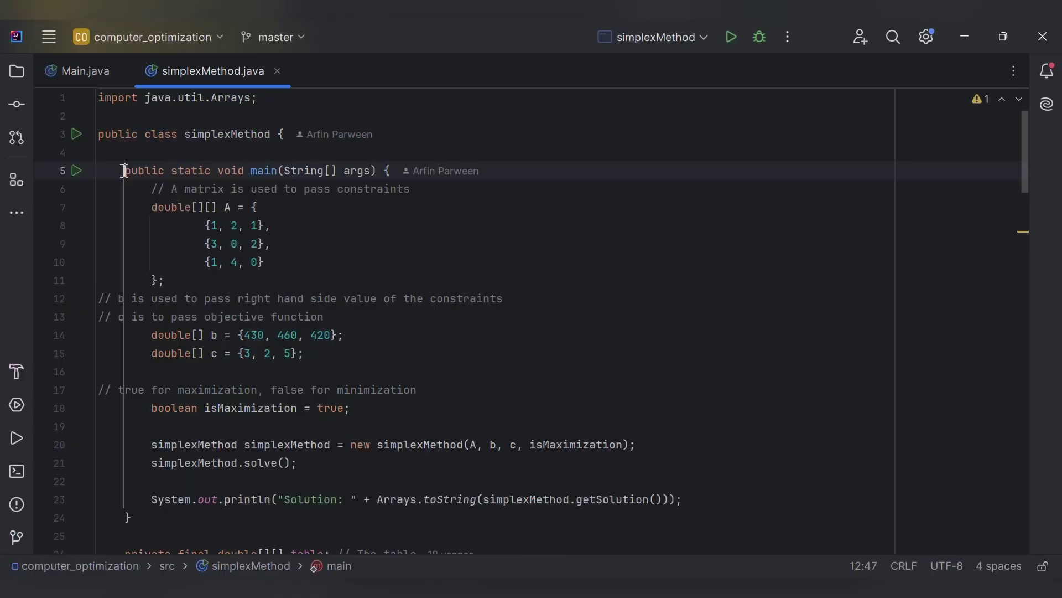
Step: Review the main method's test case code and the Test Case title
drag(123, 170, 443, 433)
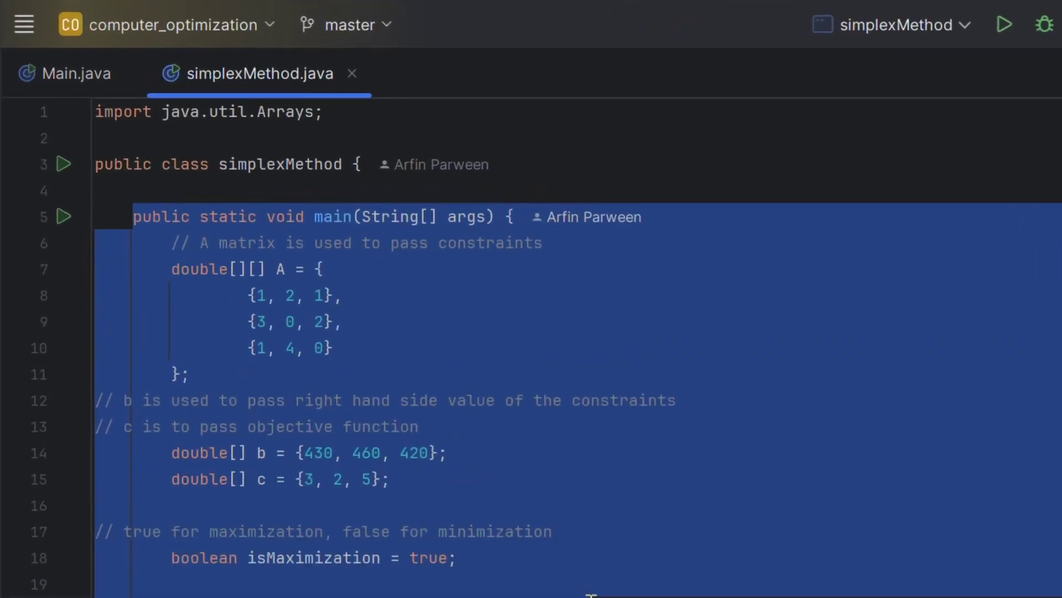
click(482, 496)
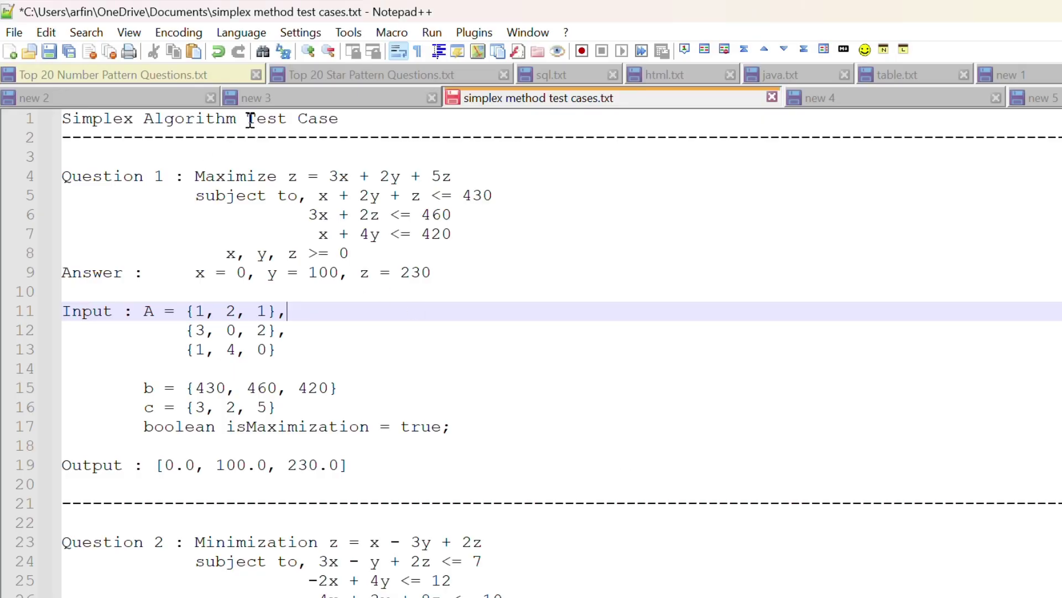
drag(247, 118, 355, 119)
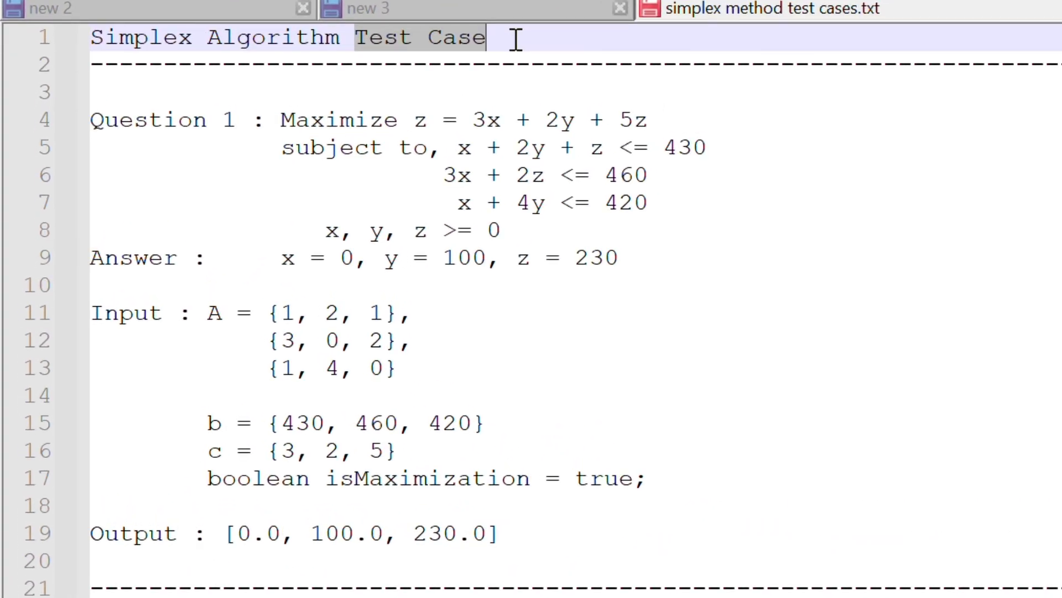
click(369, 126)
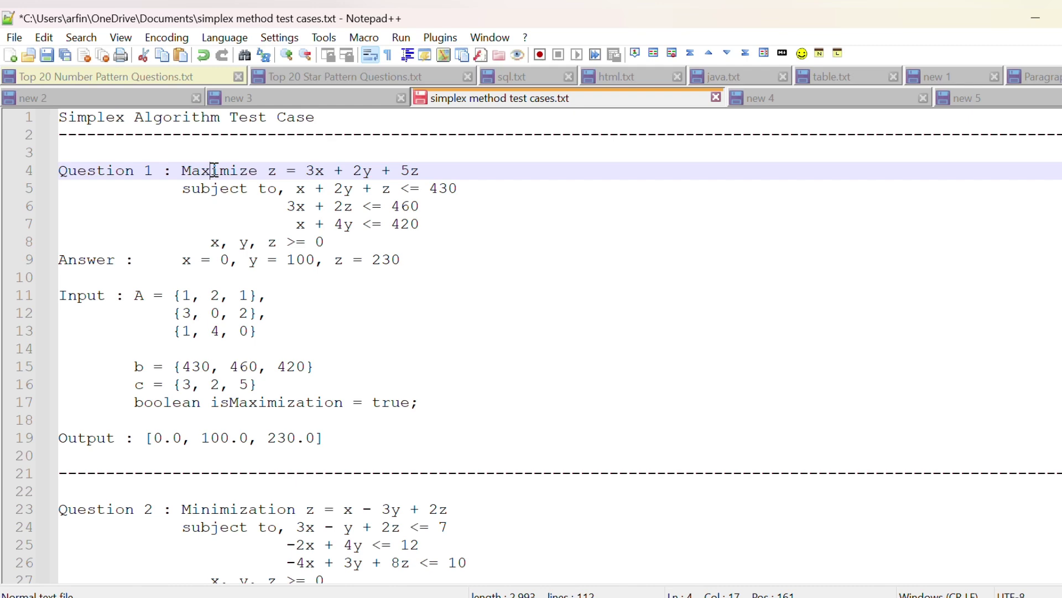
Step: Go over Question 1's Maximize objective, isMaximization setting, A matrix, c, b and constraints
double_click(206, 172)
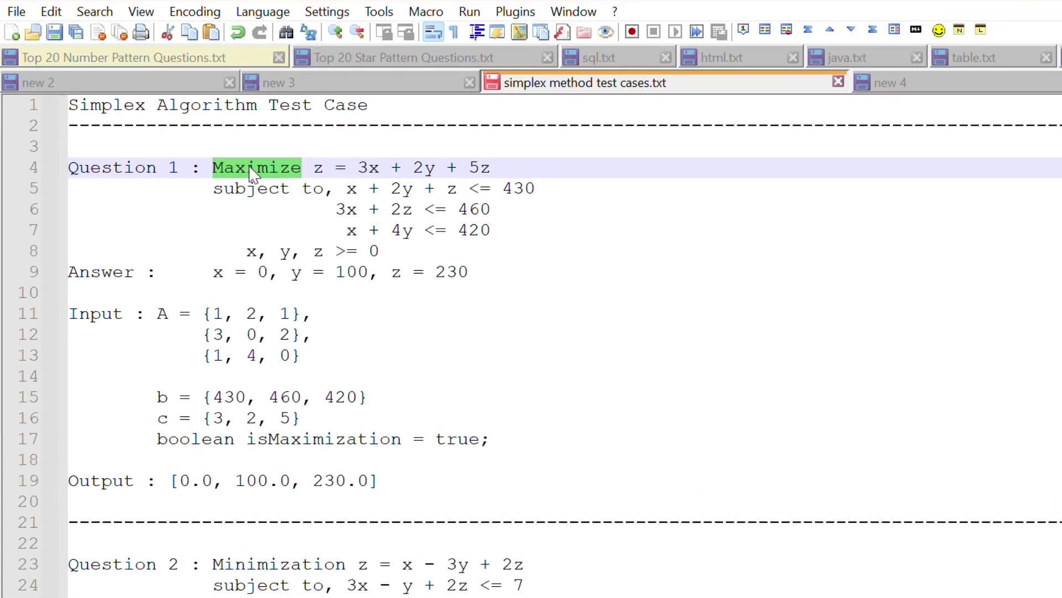
drag(247, 438, 519, 441)
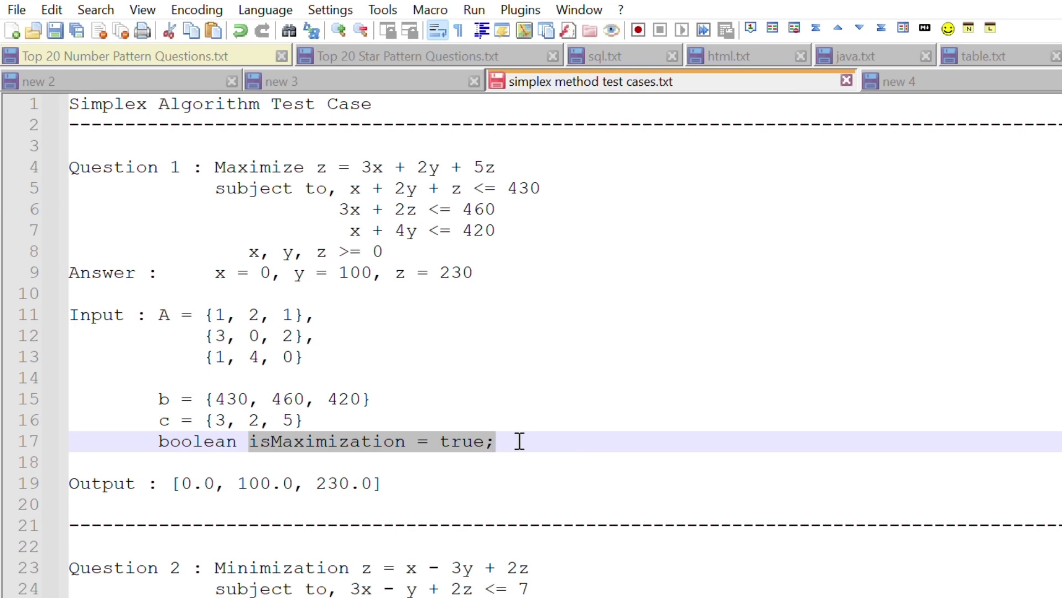
mouse_move(206, 316)
mouse_down()
mouse_move(274, 357)
mouse_move(321, 366)
mouse_up()
click(156, 424)
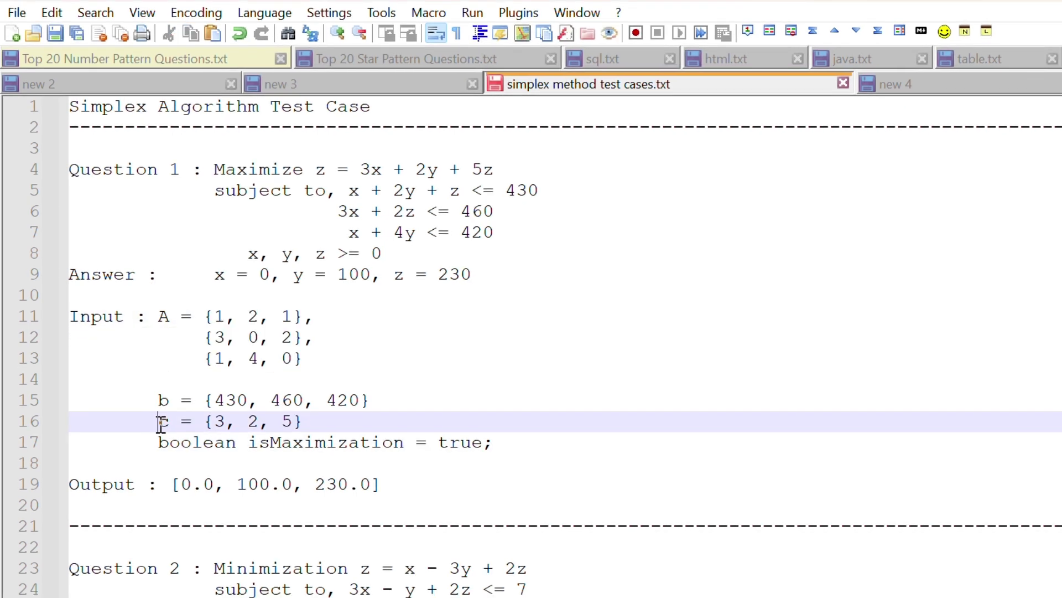
drag(160, 423, 389, 426)
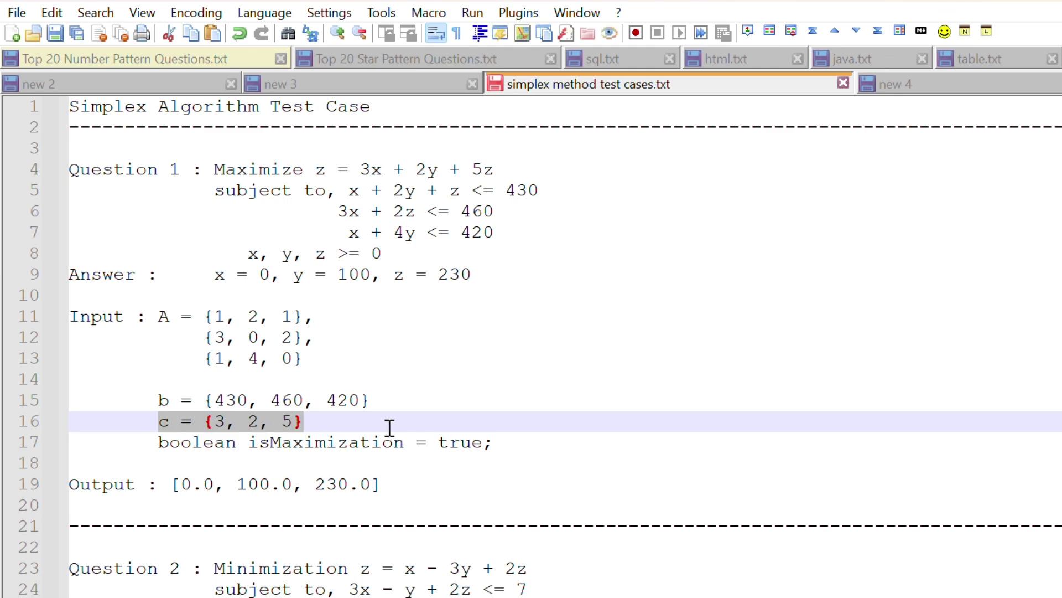
drag(158, 399, 380, 400)
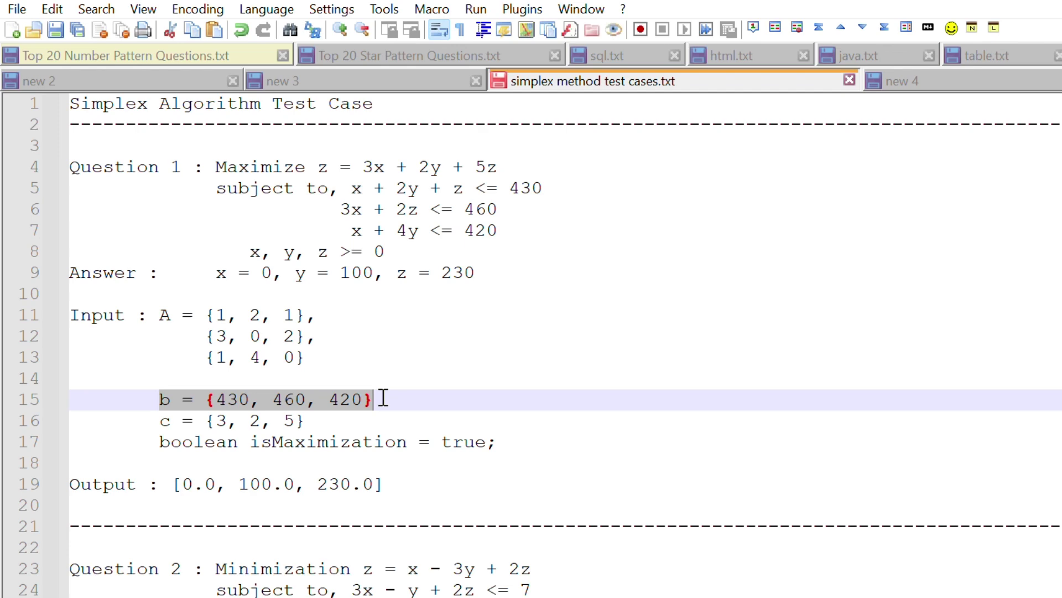
mouse_move(351, 189)
mouse_down()
mouse_move(437, 230)
mouse_move(509, 232)
mouse_up()
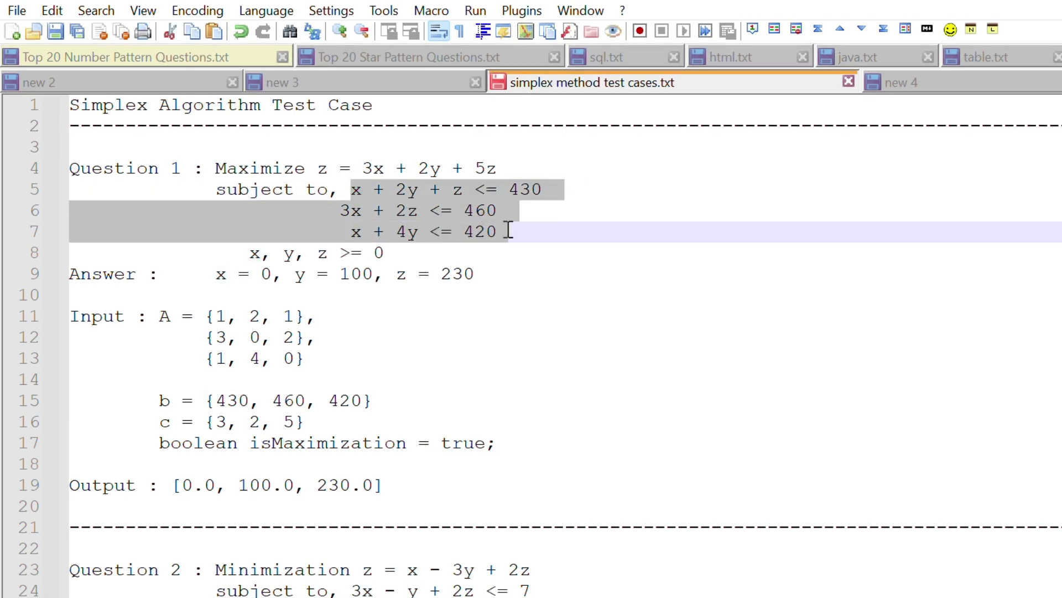
scroll(426, 245, down, 1)
scroll(425, 244, down, 3)
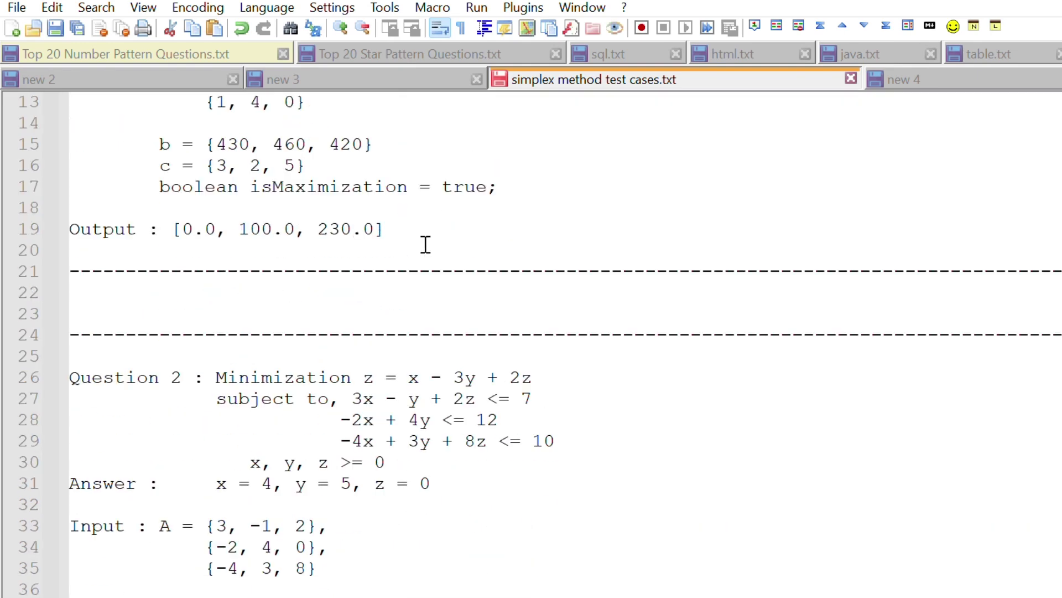
scroll(425, 245, down, 2)
scroll(424, 252, down, 5)
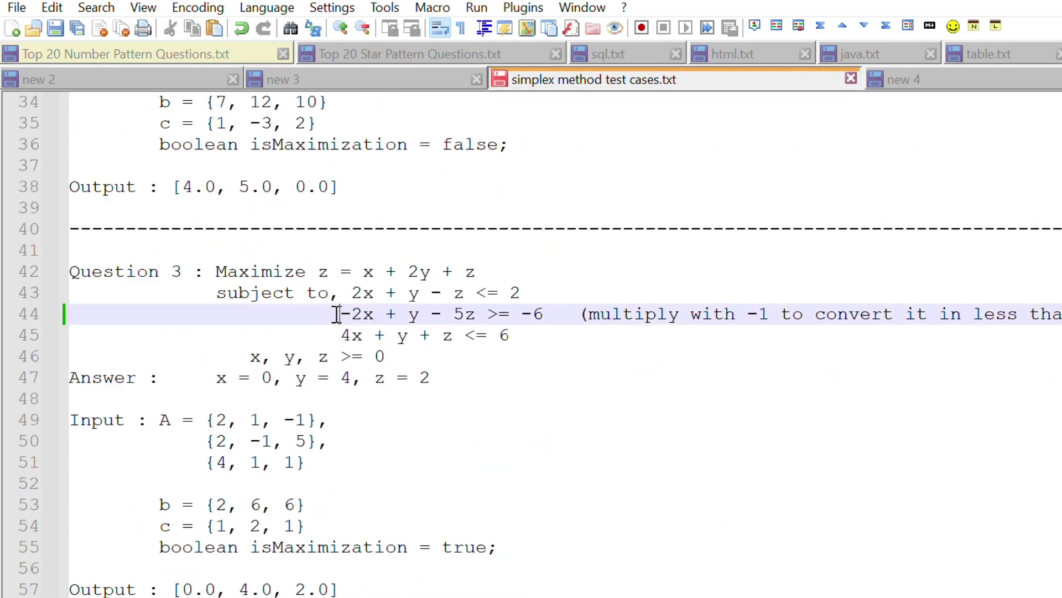
Step: Review the -2x constraint conversion note and Question 1's objective and constraints
mouse_move(340, 314)
mouse_down()
mouse_move(643, 337)
mouse_move(769, 310)
mouse_move(1052, 314)
mouse_up()
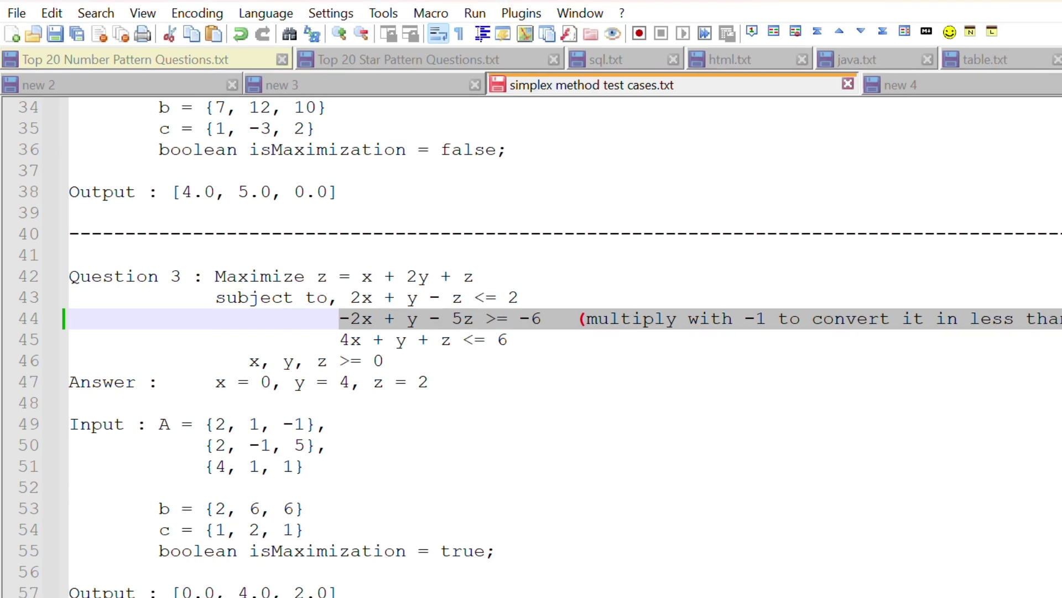
key(Down)
key(Down)
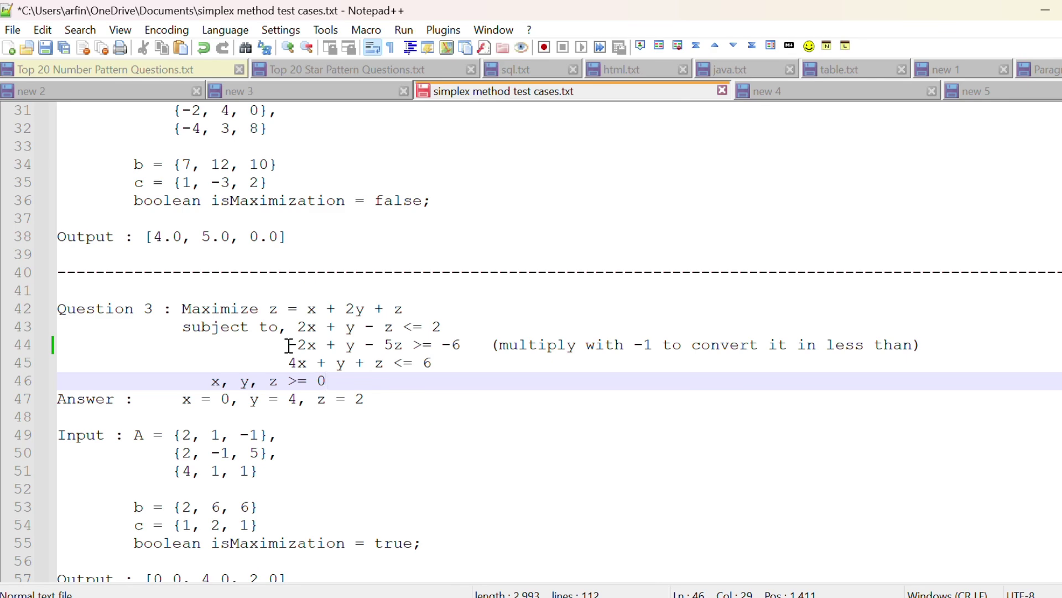
scroll(287, 344, up, 10)
drag(58, 173, 449, 232)
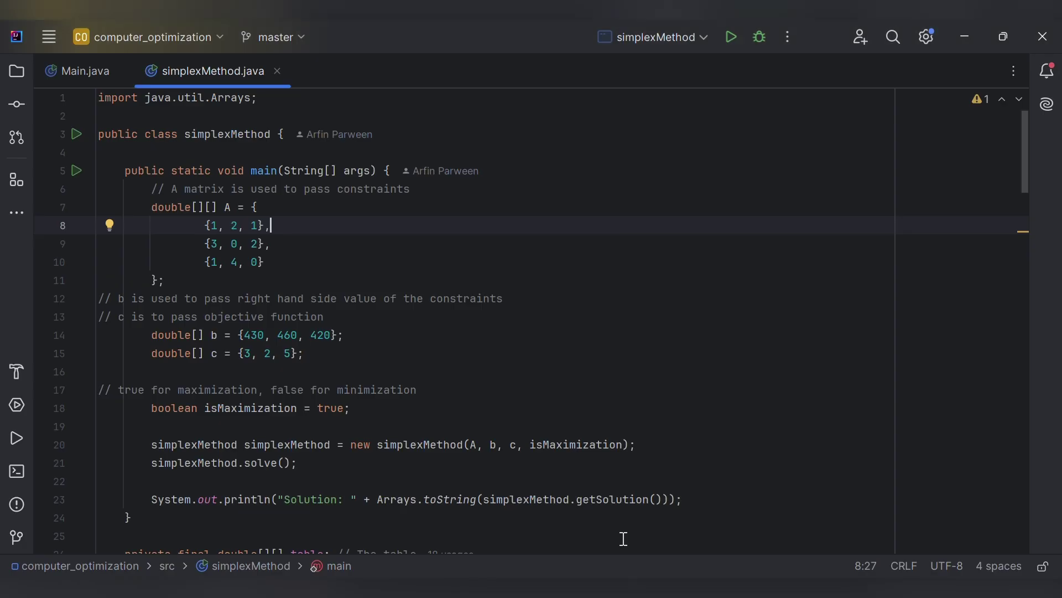
Step: Run simplexMethod.main() and confirm the printed solution [0.0, 100.0, 230.0]
right_click(264, 189)
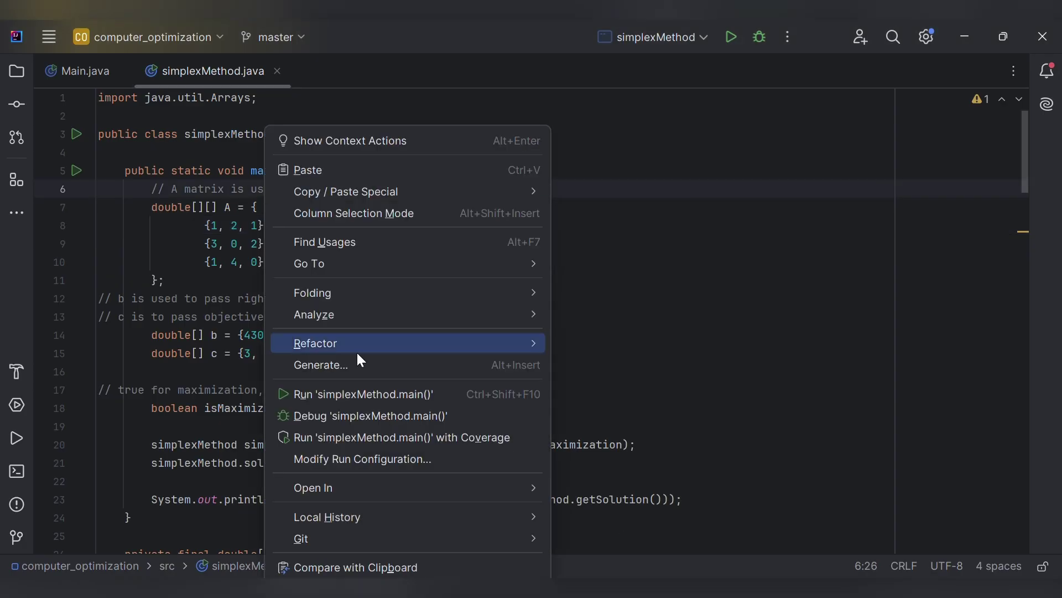
click(331, 398)
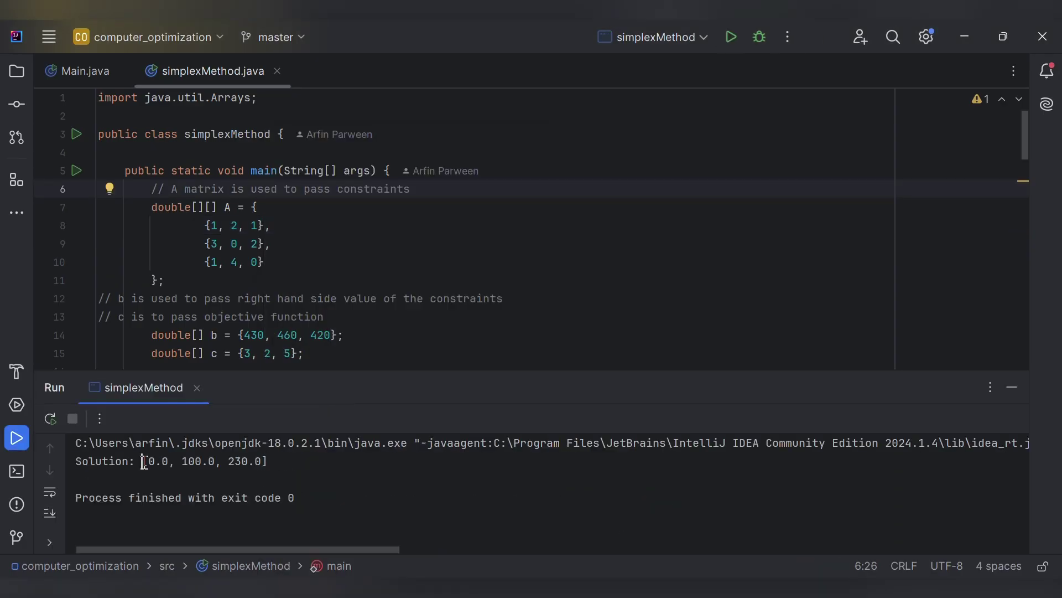
drag(141, 461, 335, 463)
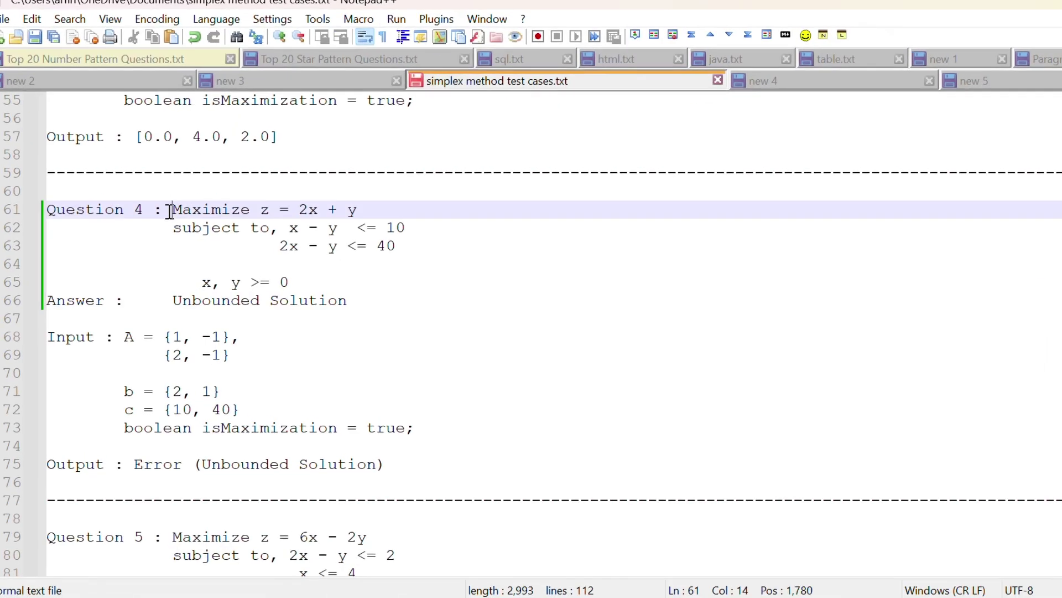
Step: Review Question 4's objective, constraints and its Unbounded Solution answer
drag(182, 179, 358, 254)
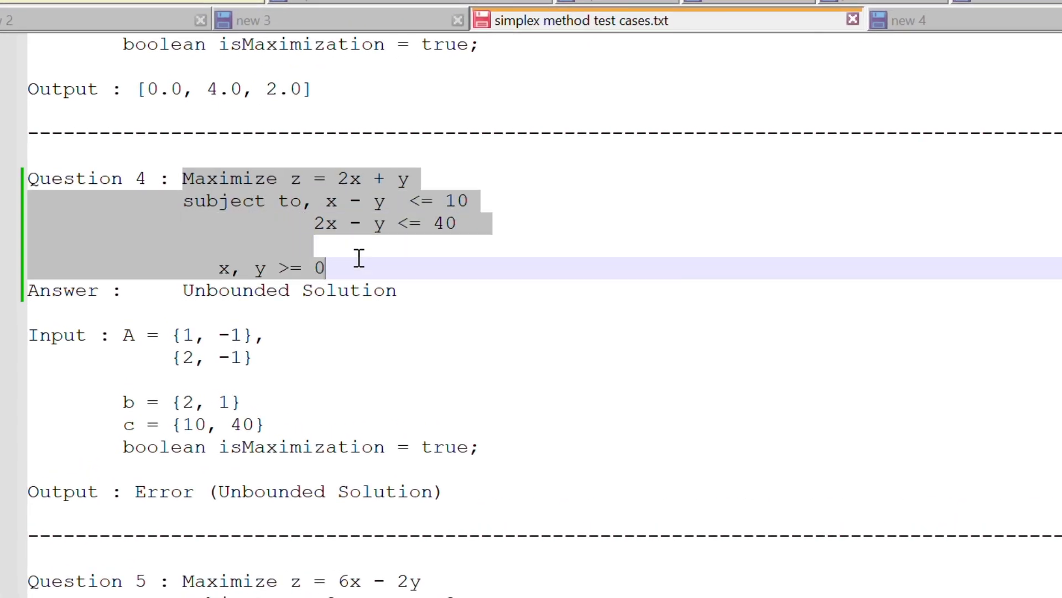
double_click(75, 287)
drag(183, 291, 489, 291)
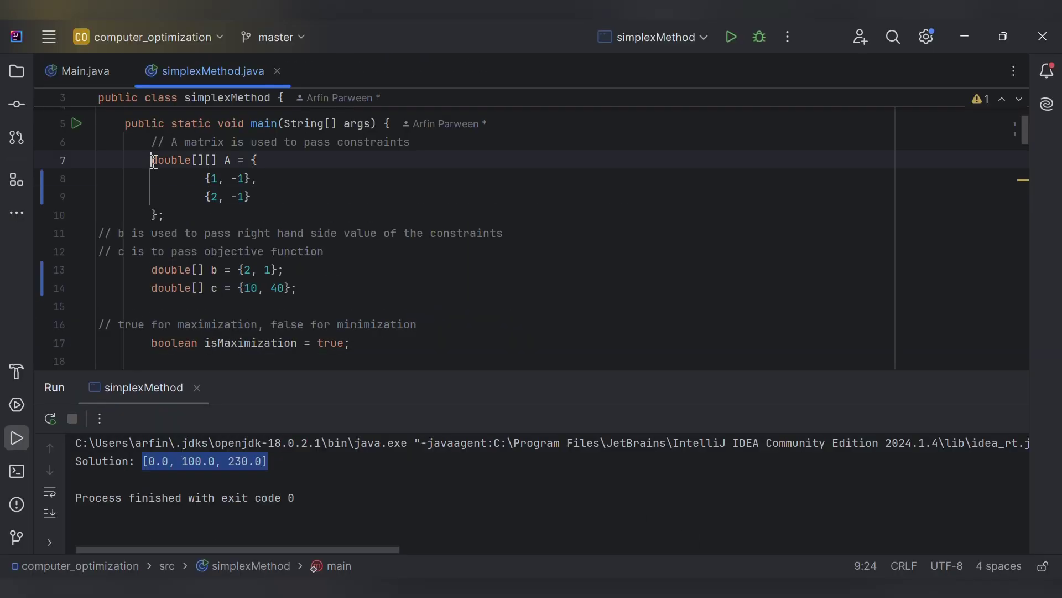
Step: Run simplexMethod.main() on test case 4 and confirm the 'Unbounded solution' exception
drag(151, 160, 328, 282)
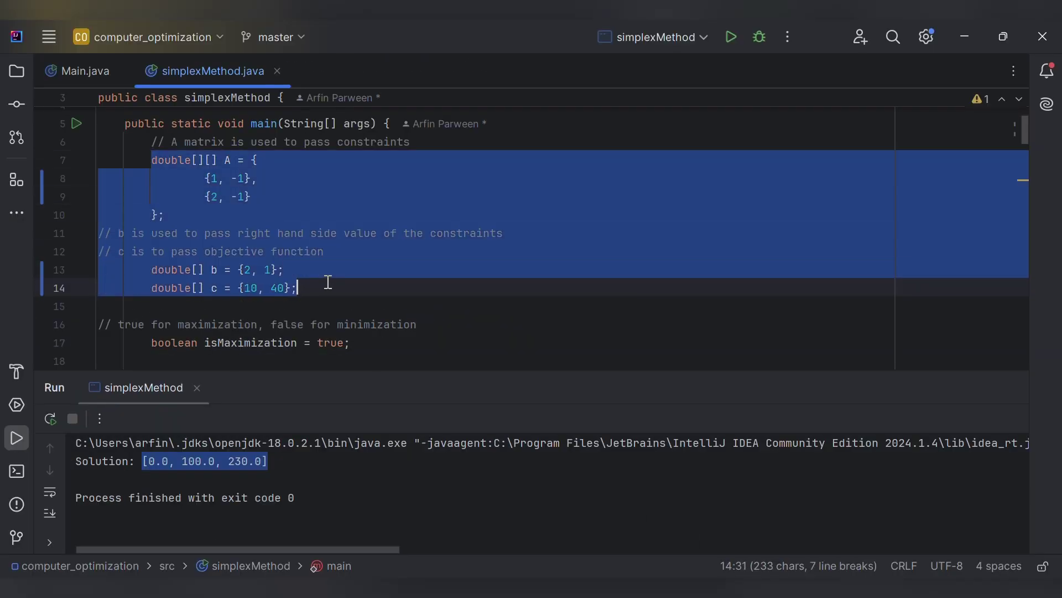
right_click(345, 203)
click(398, 394)
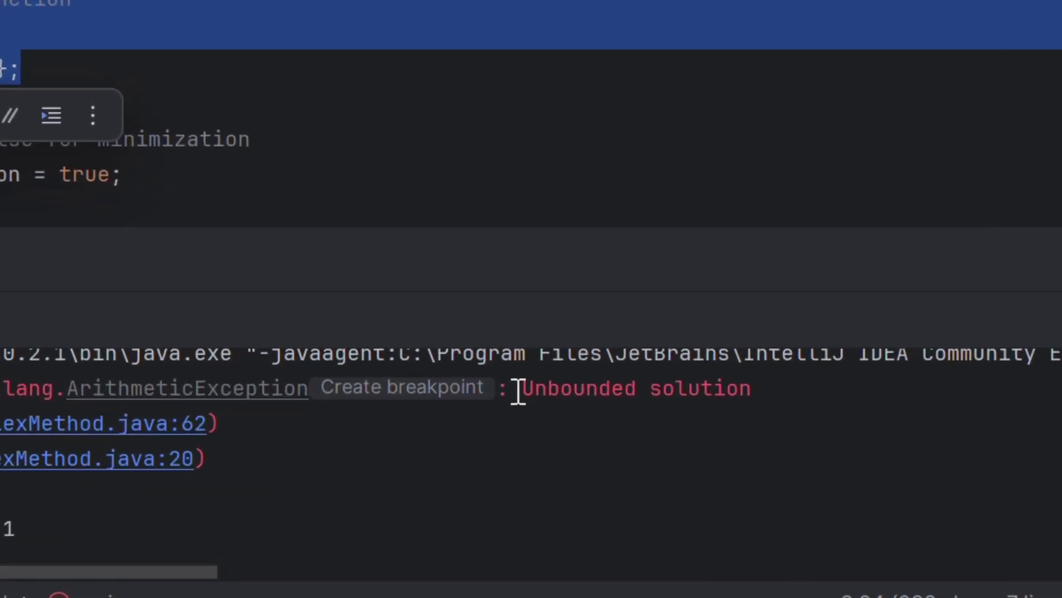
drag(518, 389, 835, 387)
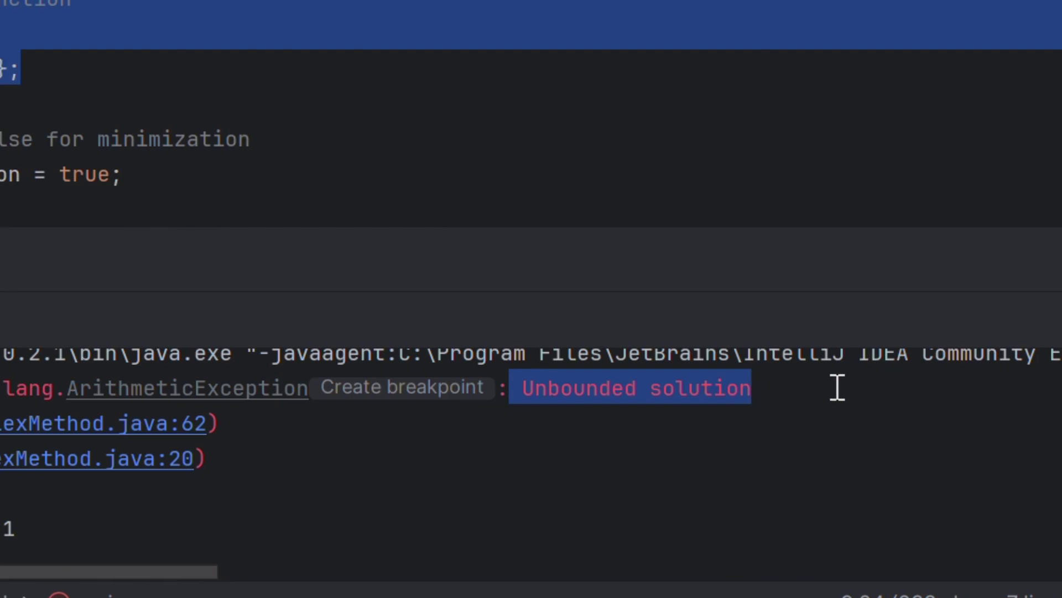